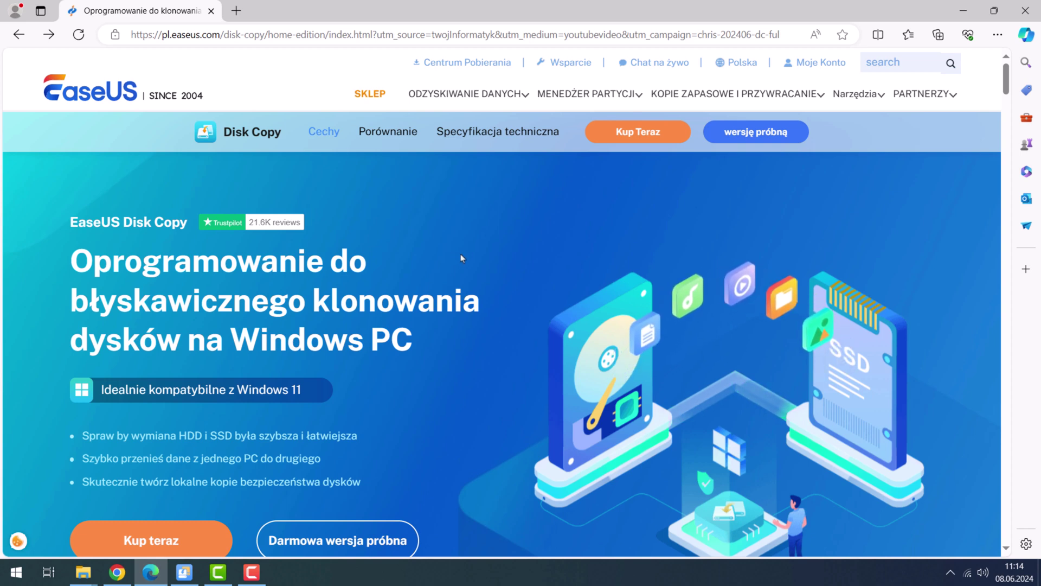
# Read through the EaseUS Disk Copy product page, examining its features, cloning use cases and WinPE bootable disk section
pyautogui.scroll(-2, 463, 259)
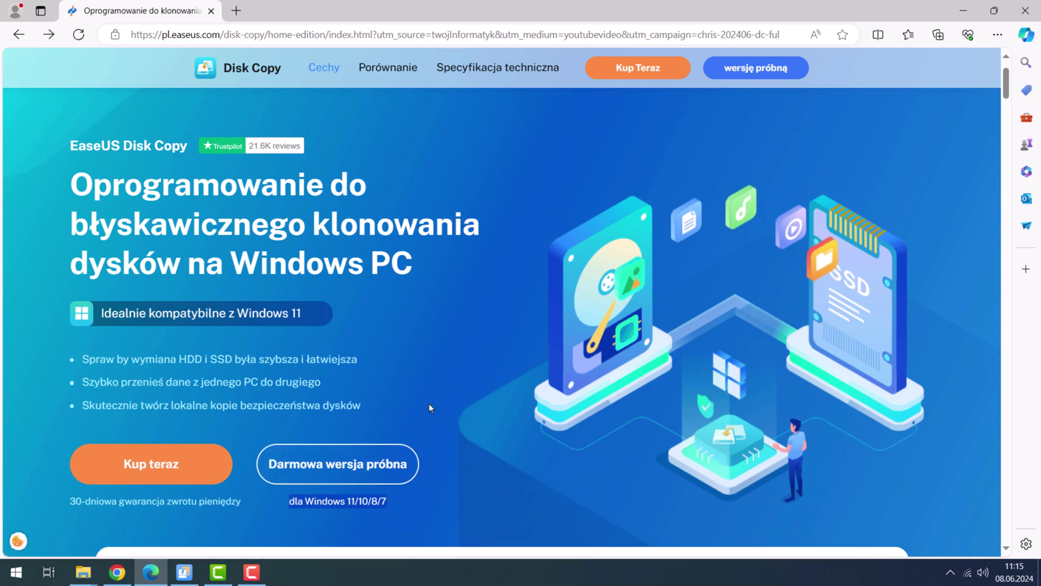
pyautogui.scroll(-3, 430, 408)
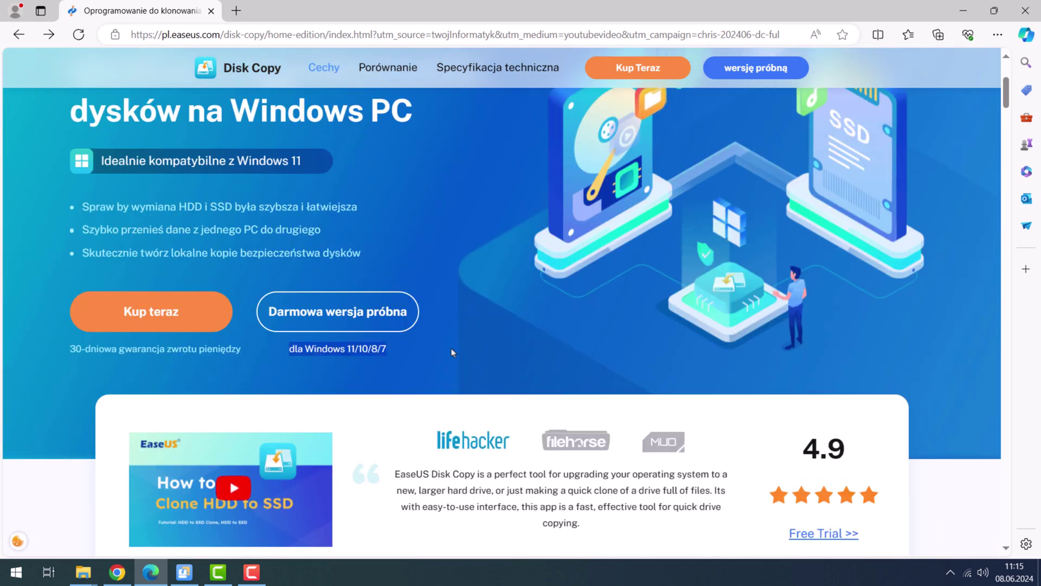
pyautogui.scroll(-1, 453, 353)
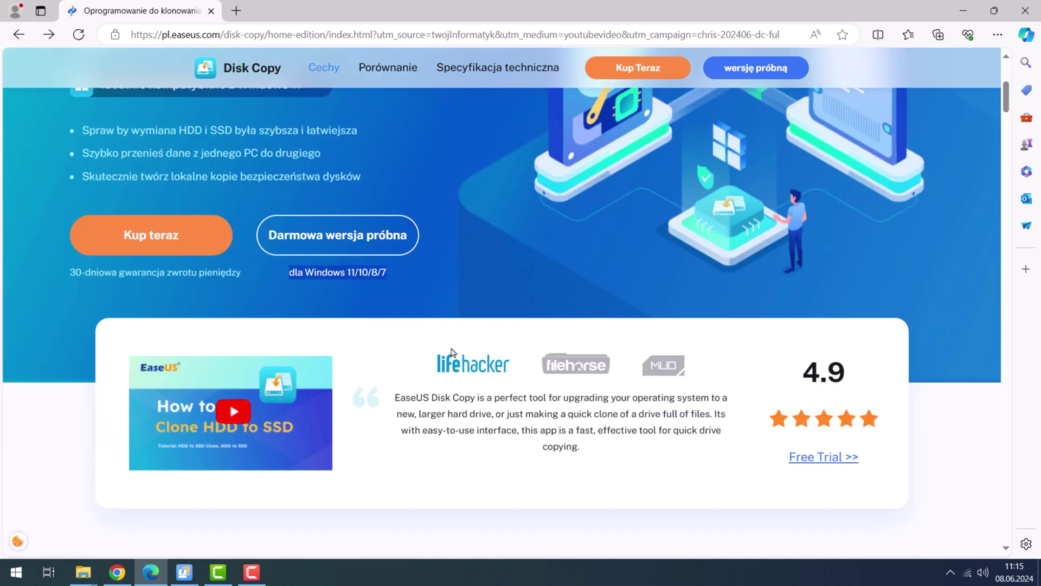
pyautogui.scroll(-5, 453, 352)
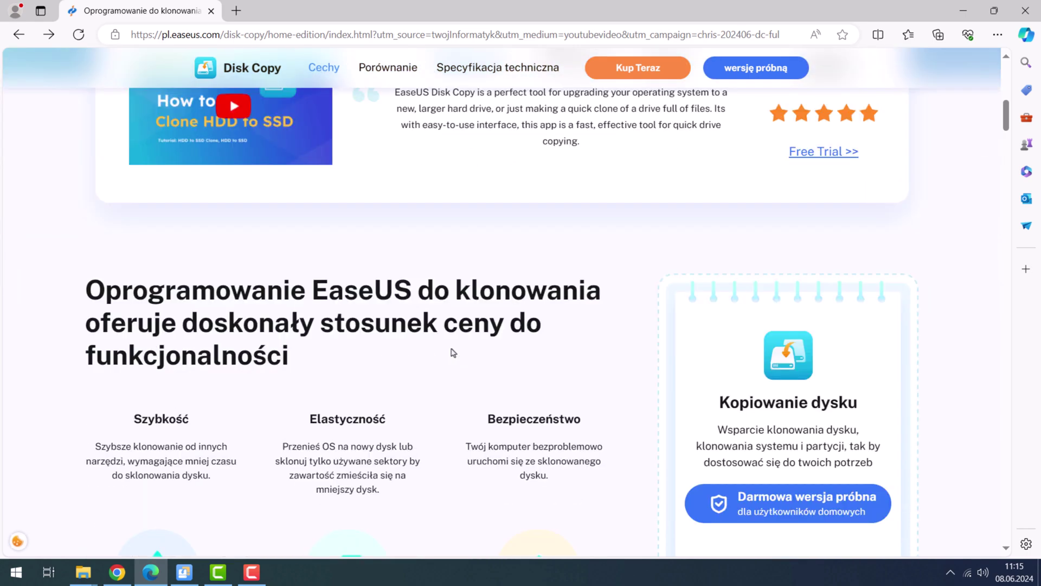
pyautogui.scroll(-5, 453, 352)
pyautogui.scroll(-7, 463, 362)
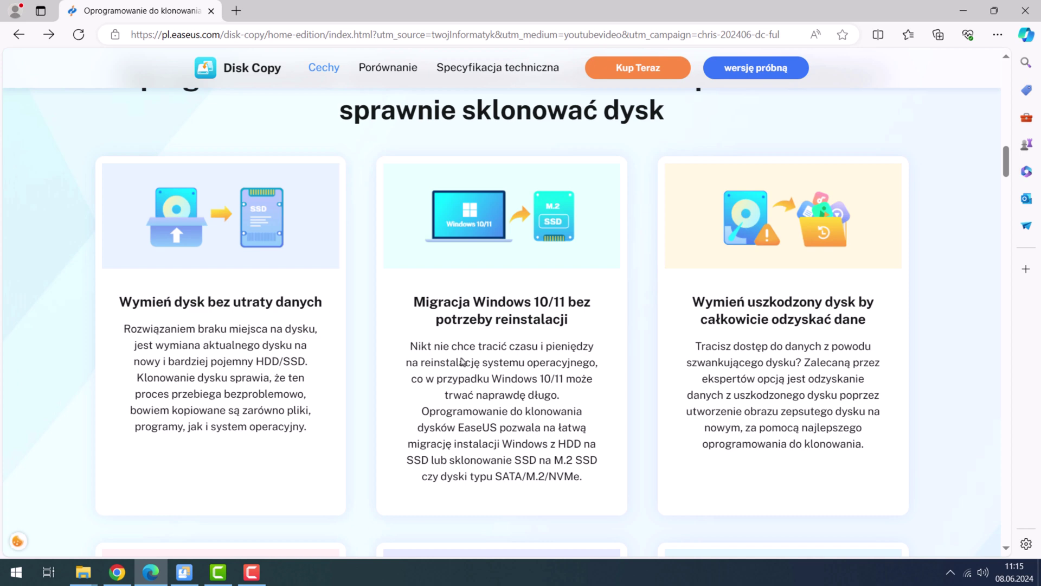
pyautogui.scroll(-1, 463, 360)
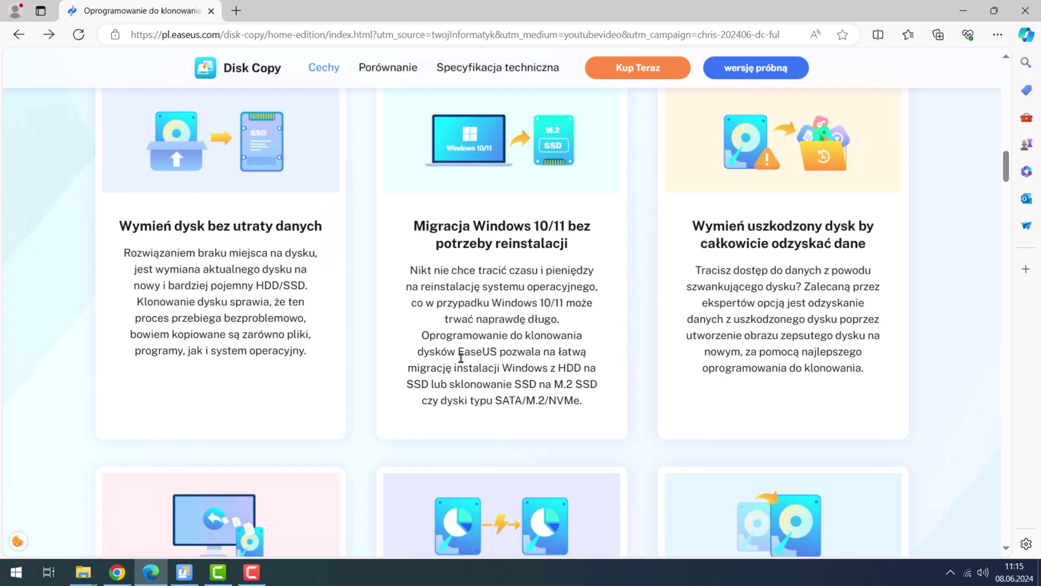
pyautogui.scroll(-1, 461, 358)
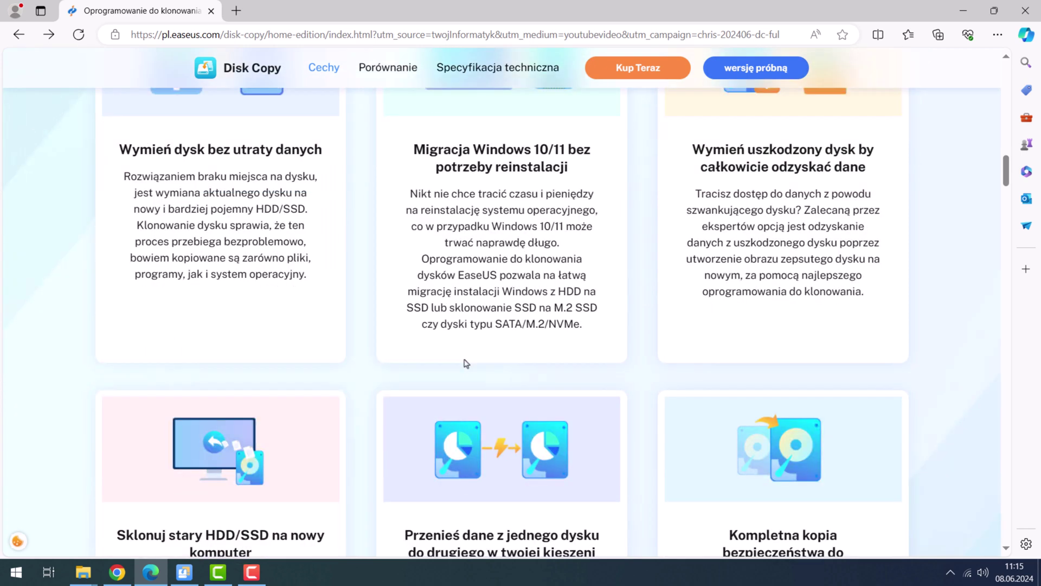
pyautogui.scroll(-1, 467, 364)
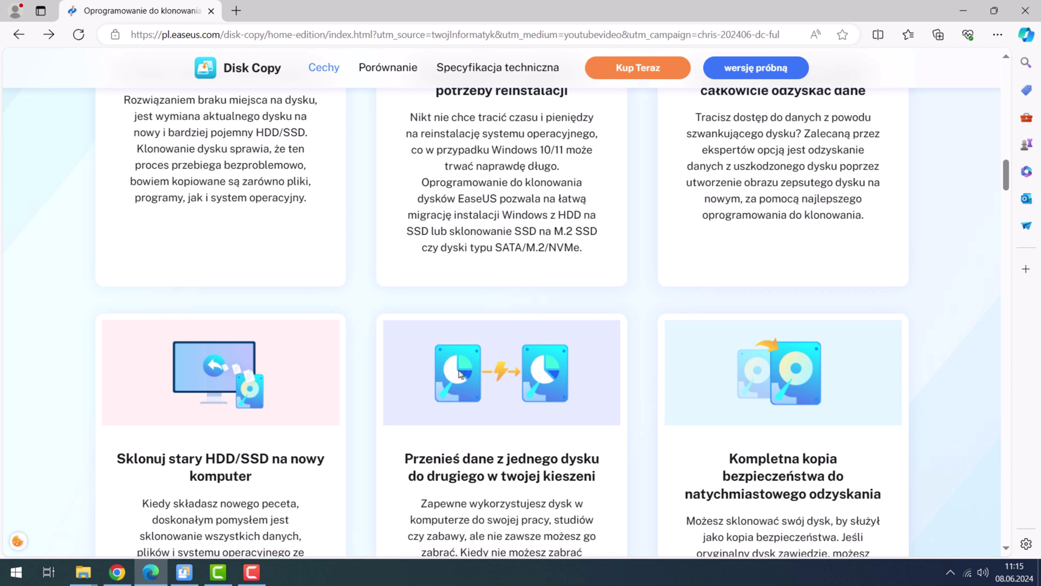
pyautogui.scroll(-2, 464, 374)
pyautogui.scroll(-2, 462, 377)
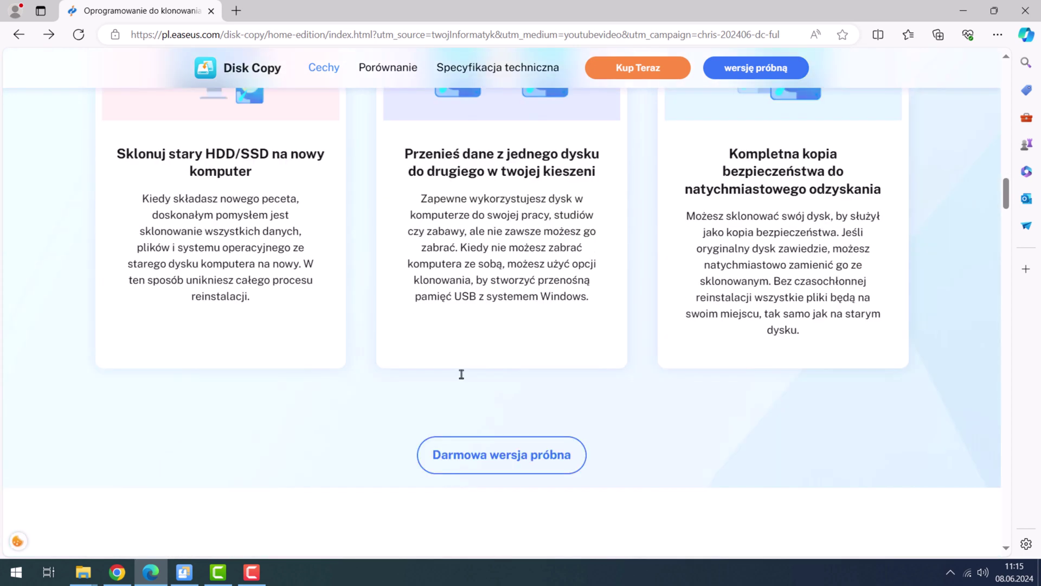
pyautogui.scroll(-8, 462, 374)
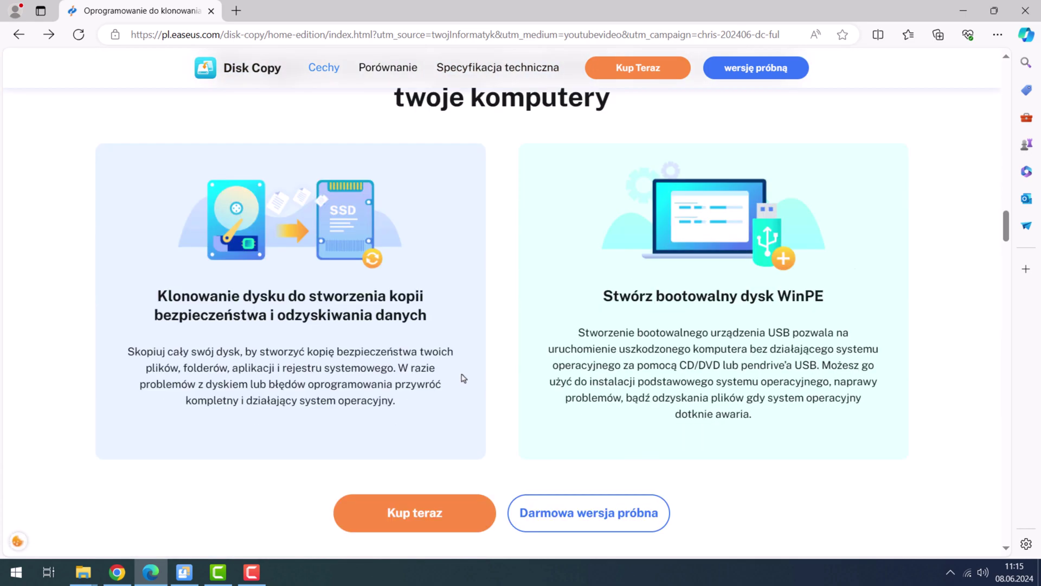
pyautogui.scroll(-5, 464, 380)
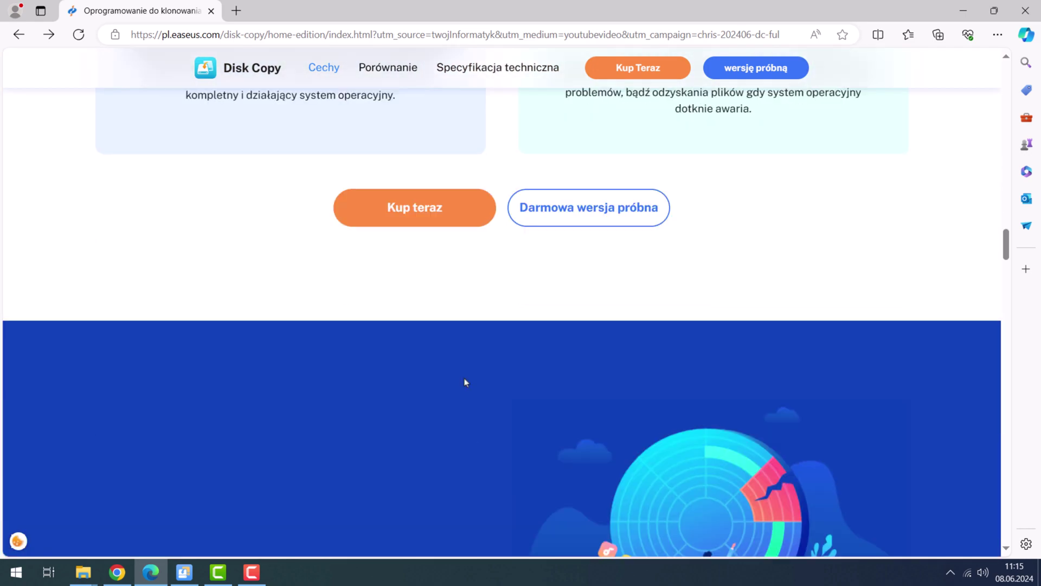
pyautogui.scroll(10, 484, 403)
pyautogui.scroll(1, 484, 403)
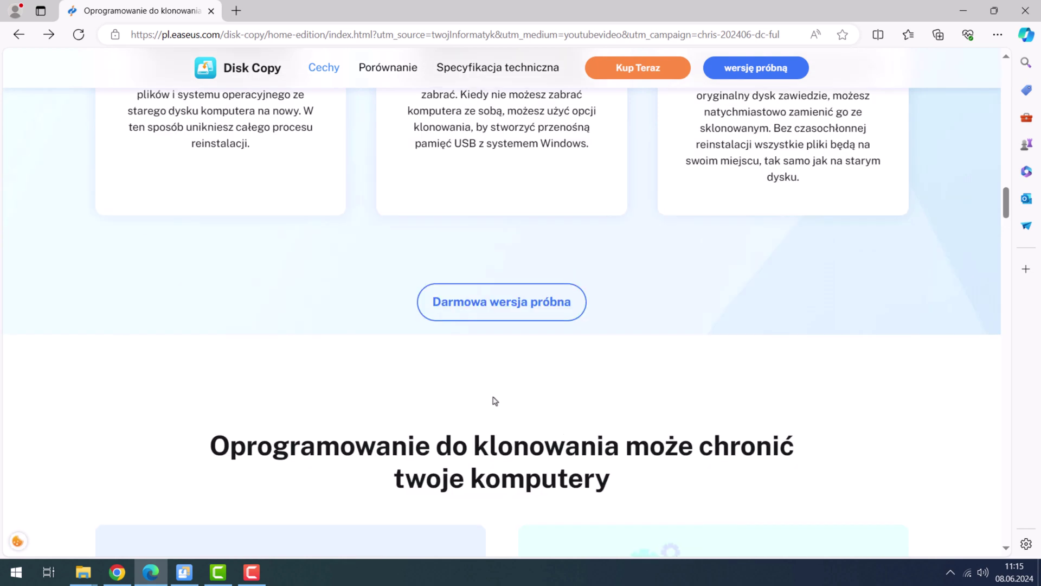
# Switch from the browser to EaseUS Disk Copy and restart it, declining the offer to migrate the operating system to the new drive
pyautogui.click(975, 5)
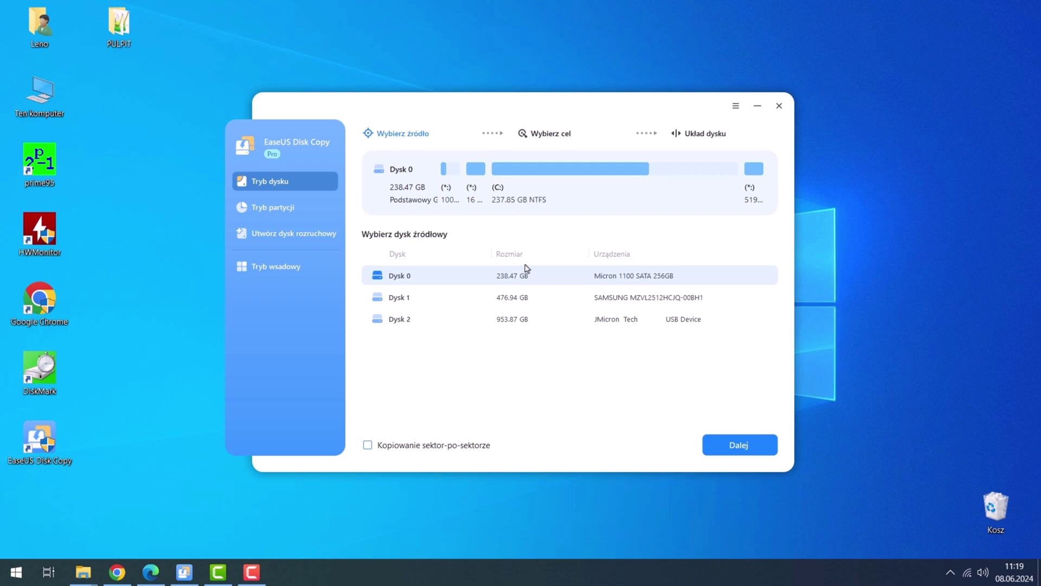
pyautogui.click(783, 109)
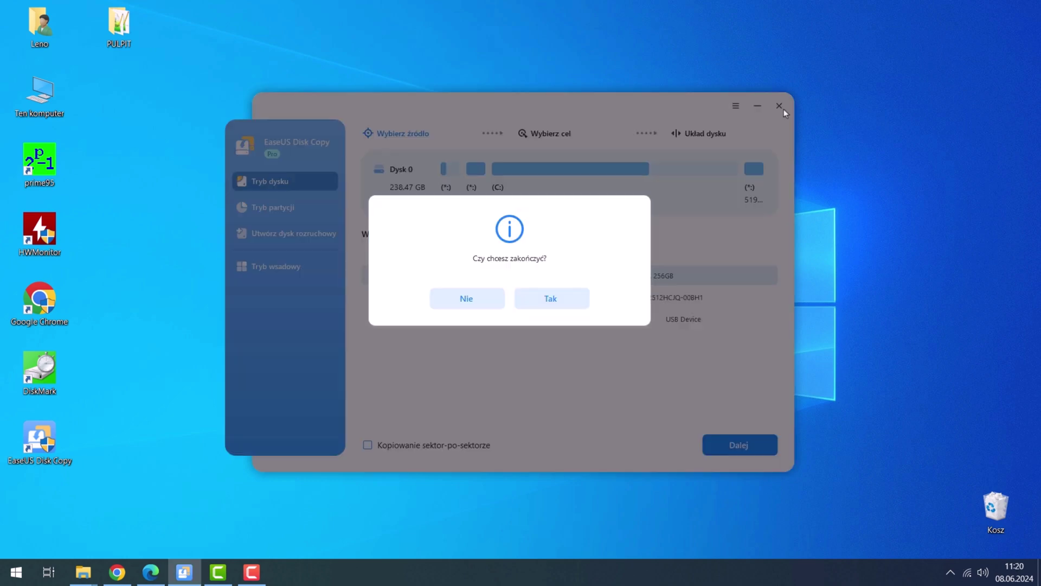
pyautogui.click(555, 297)
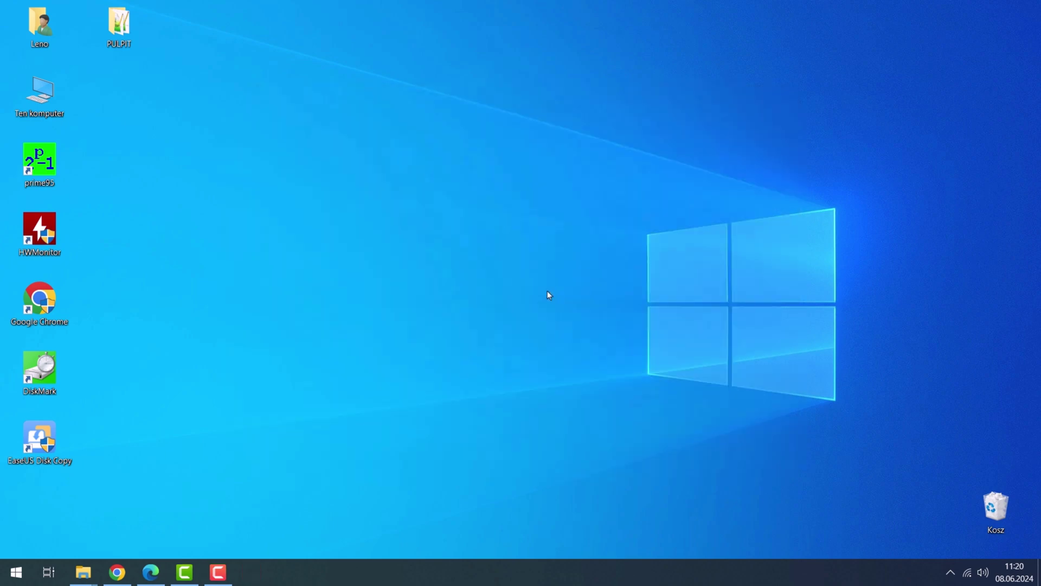
pyautogui.doubleClick(39, 447)
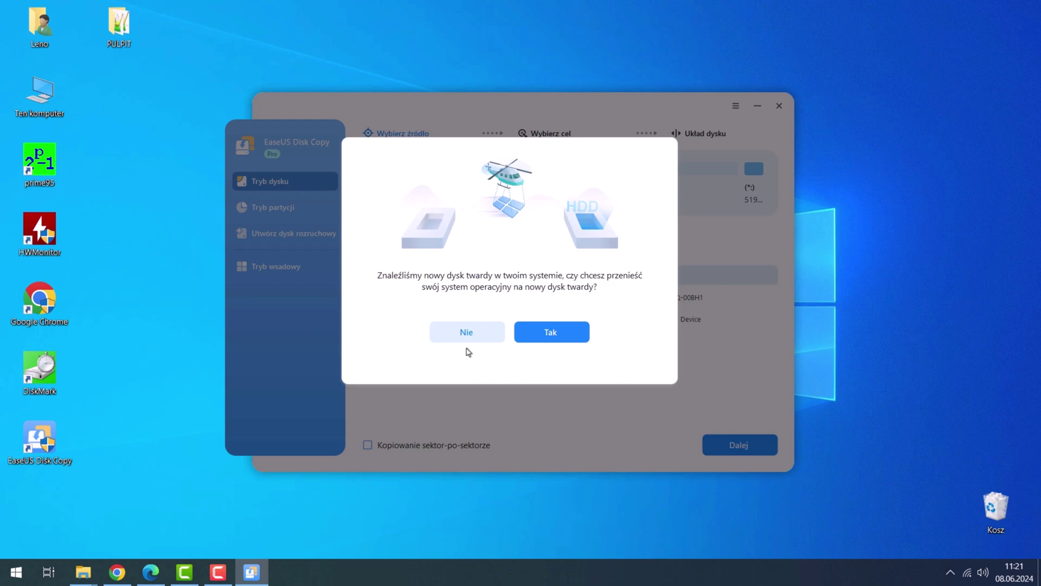
pyautogui.click(467, 343)
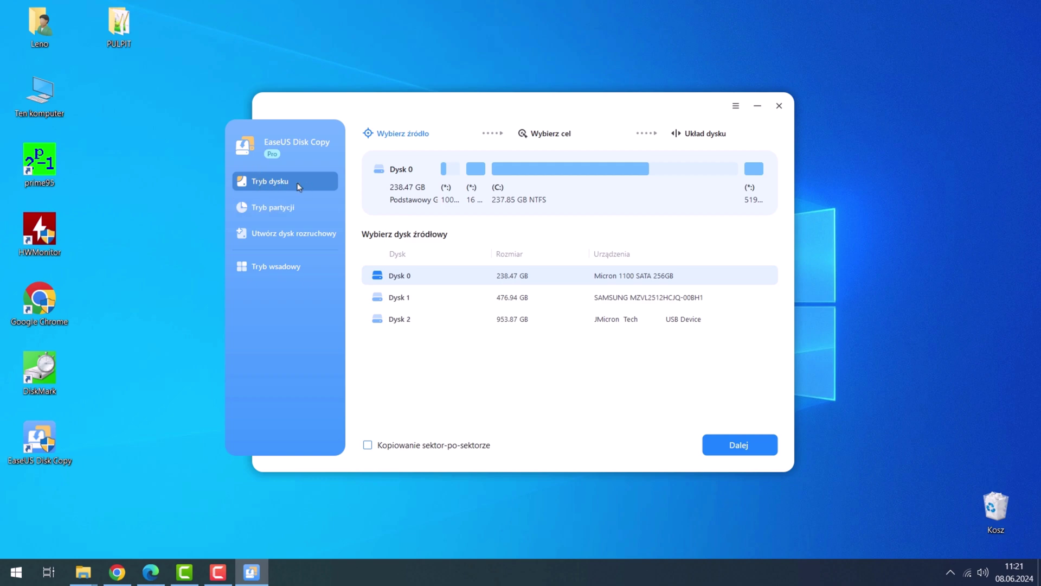
# View partition mode briefly, return to disk mode, and set Dysk 0 as the clone source and Dysk 2 as the target
pyautogui.click(261, 210)
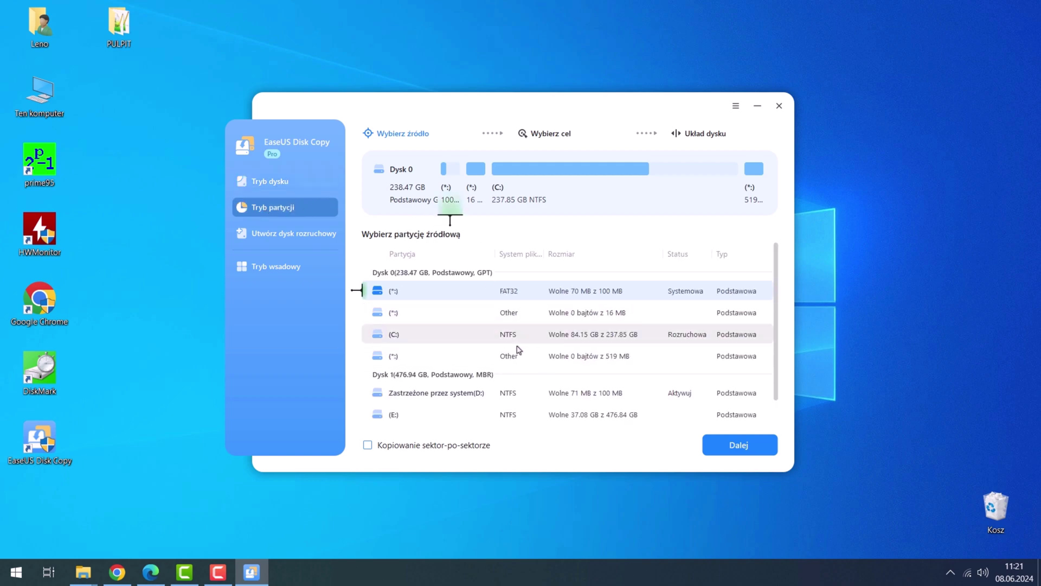
pyautogui.click(283, 187)
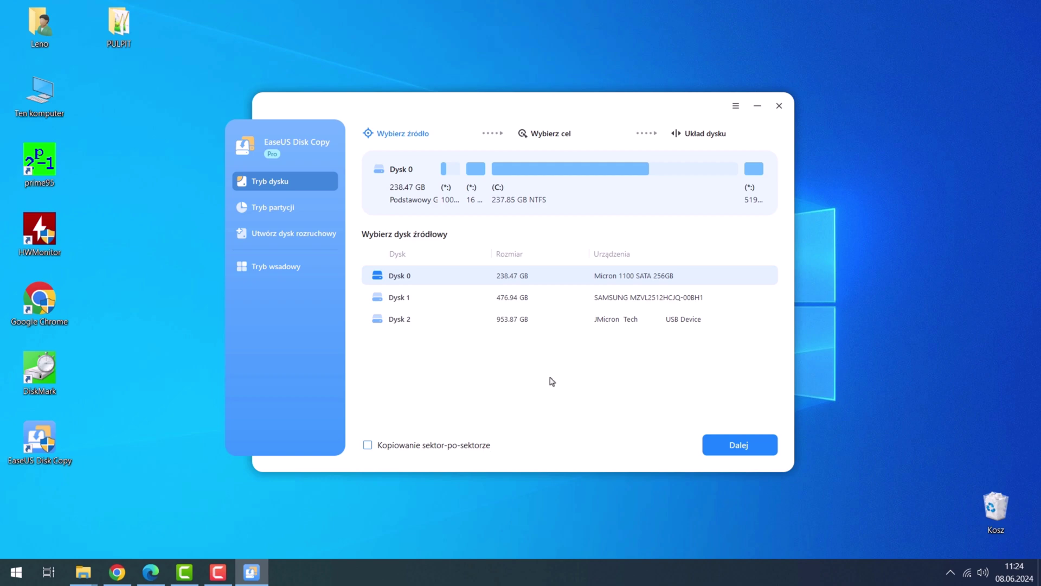
pyautogui.click(748, 455)
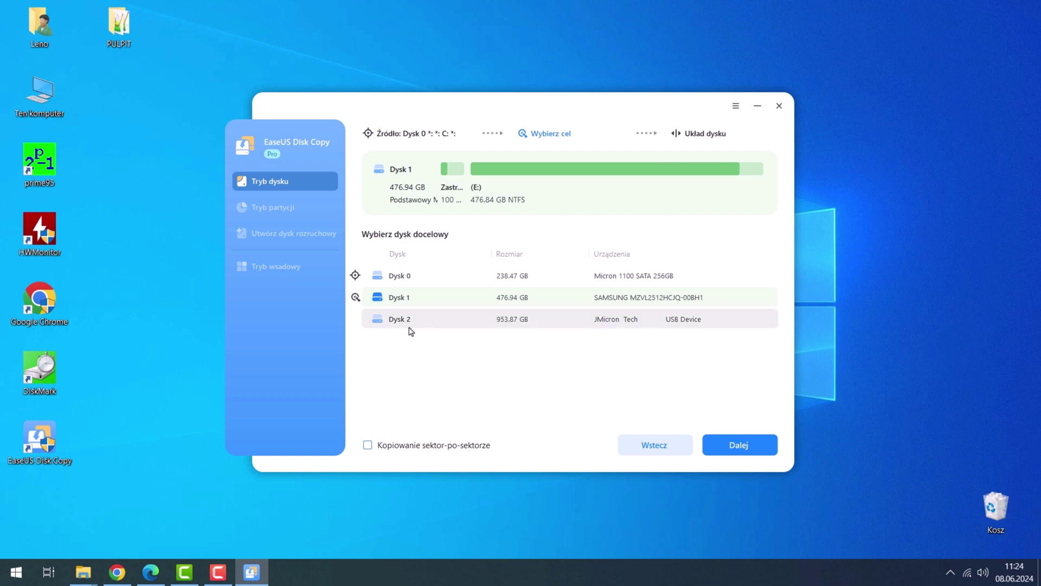
pyautogui.click(426, 319)
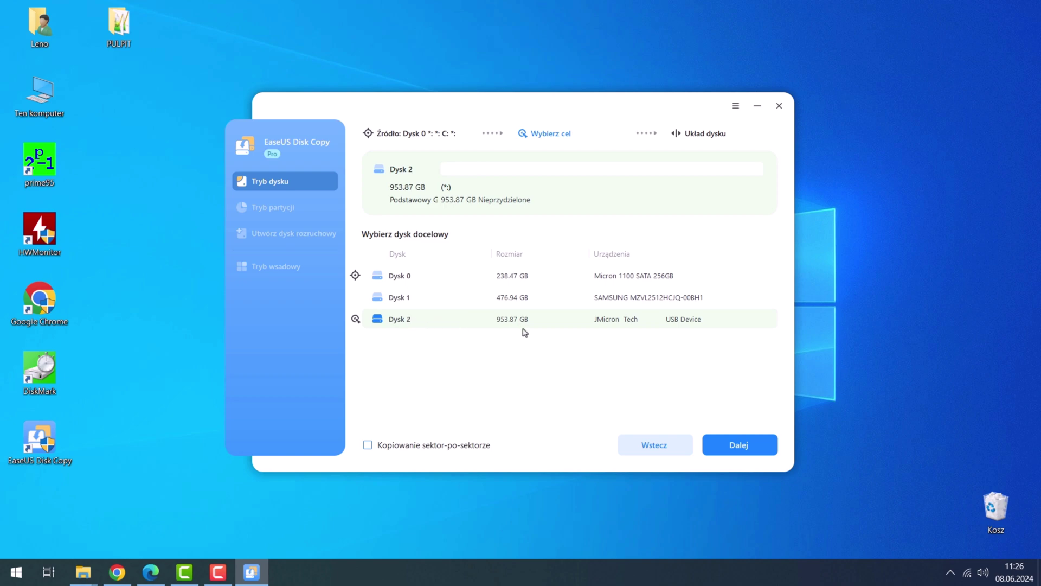
pyautogui.click(743, 448)
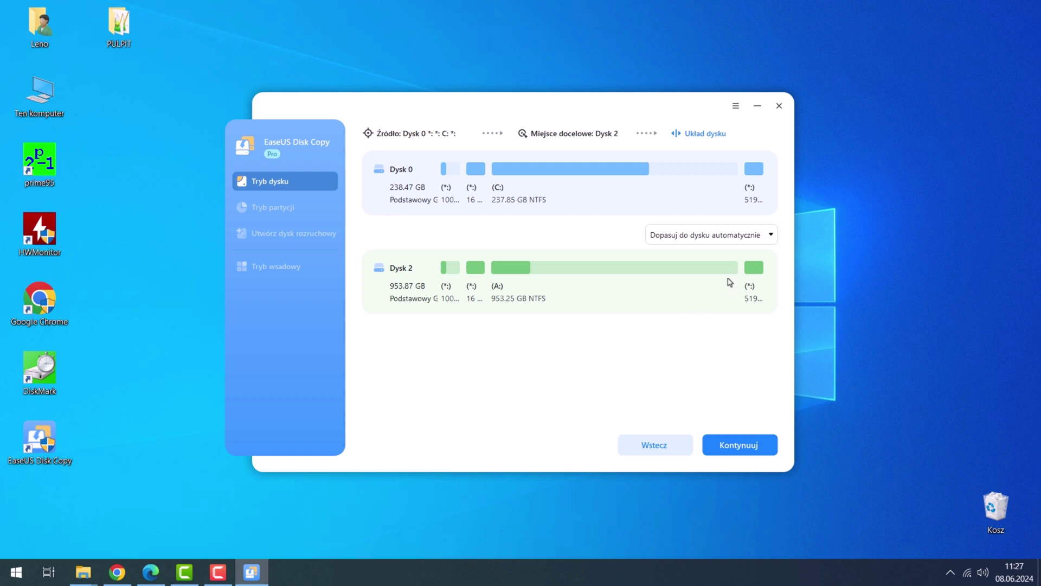
# Look over the layout options for the target disk and choose "Dopasuj do dysku automatycznie"
pyautogui.click(749, 233)
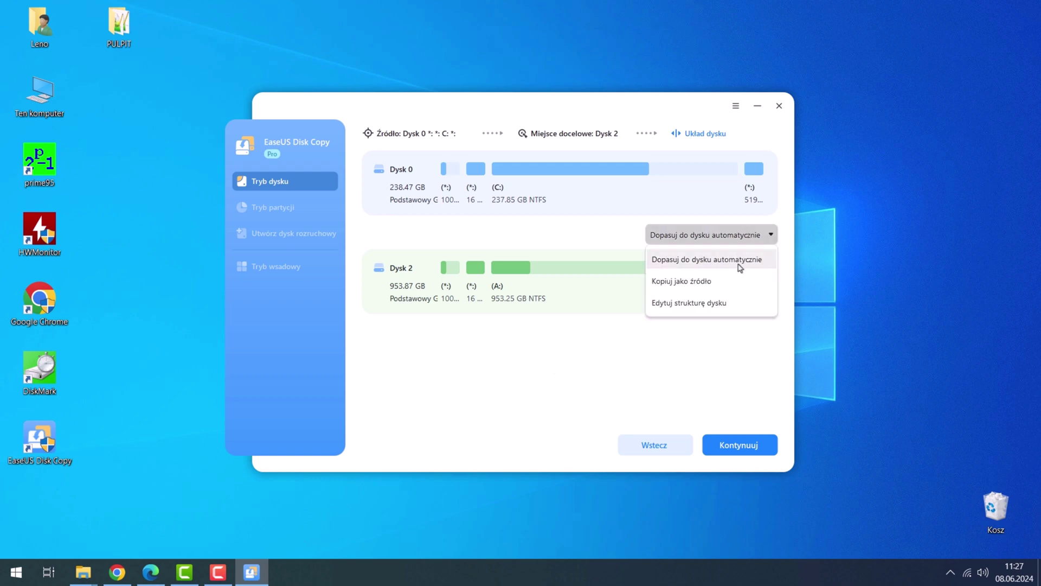
pyautogui.click(724, 233)
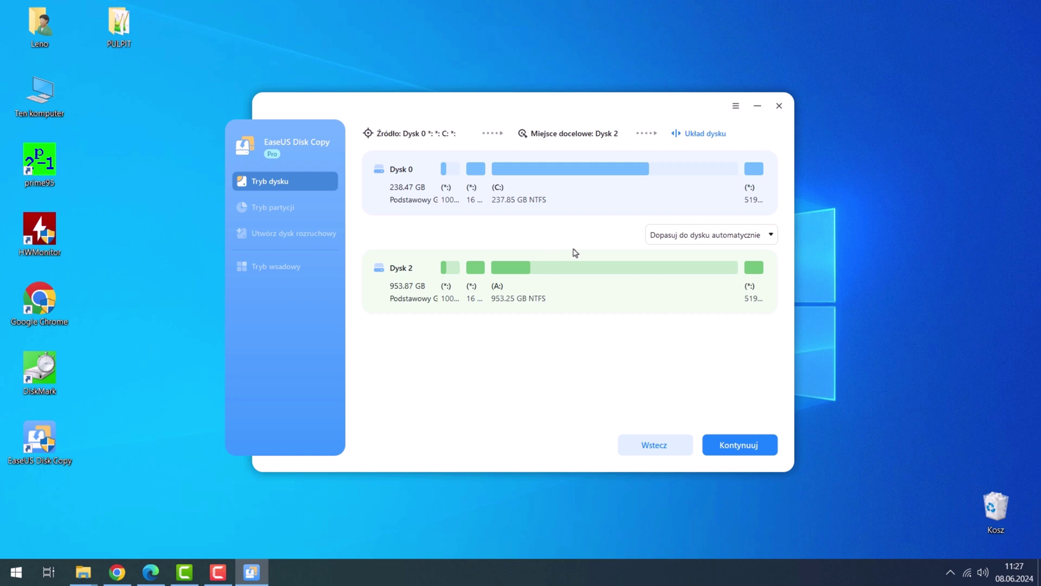
pyautogui.click(714, 237)
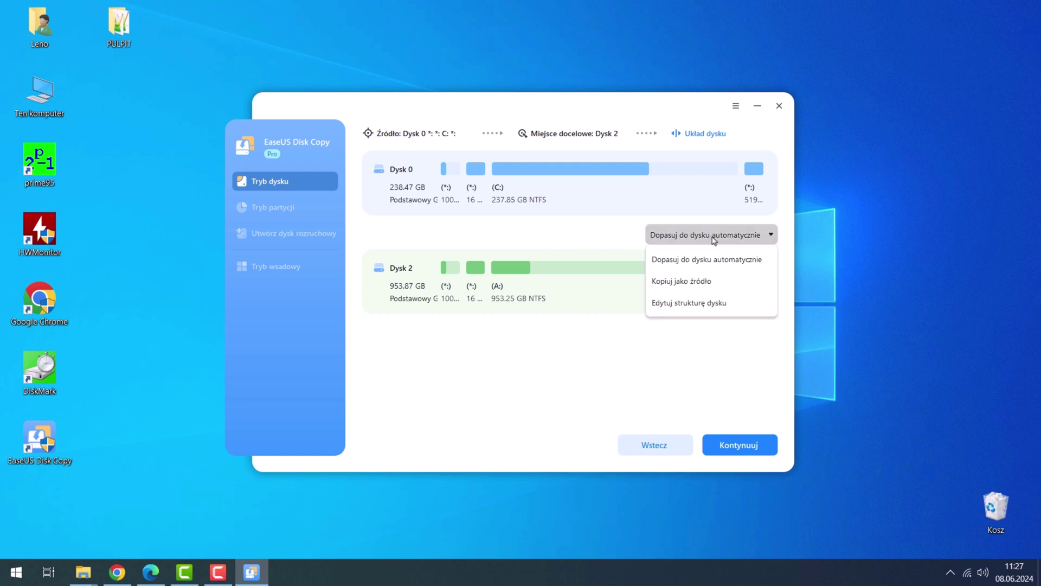
pyautogui.click(726, 261)
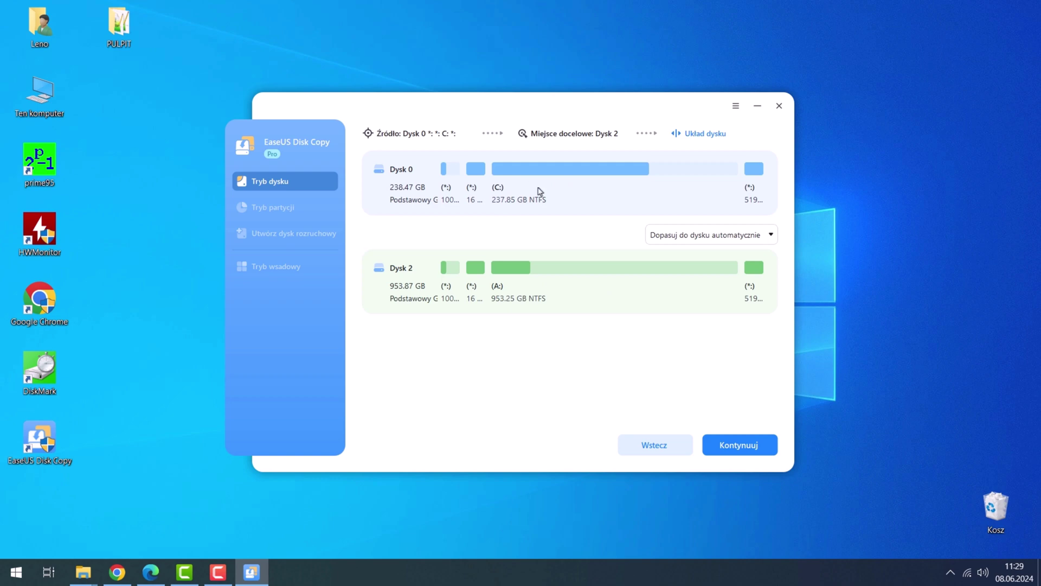
# Try the "Kopiuj jako źródło" layout on Dysk 2, and return it to "Dopasuj do dysku automatycznie"
pyautogui.click(721, 235)
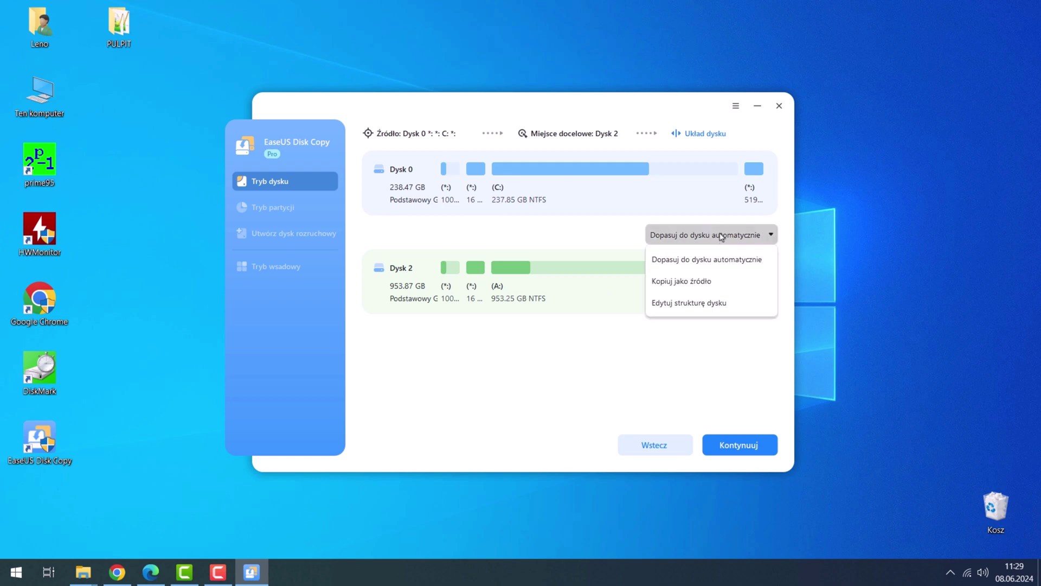
pyautogui.click(701, 282)
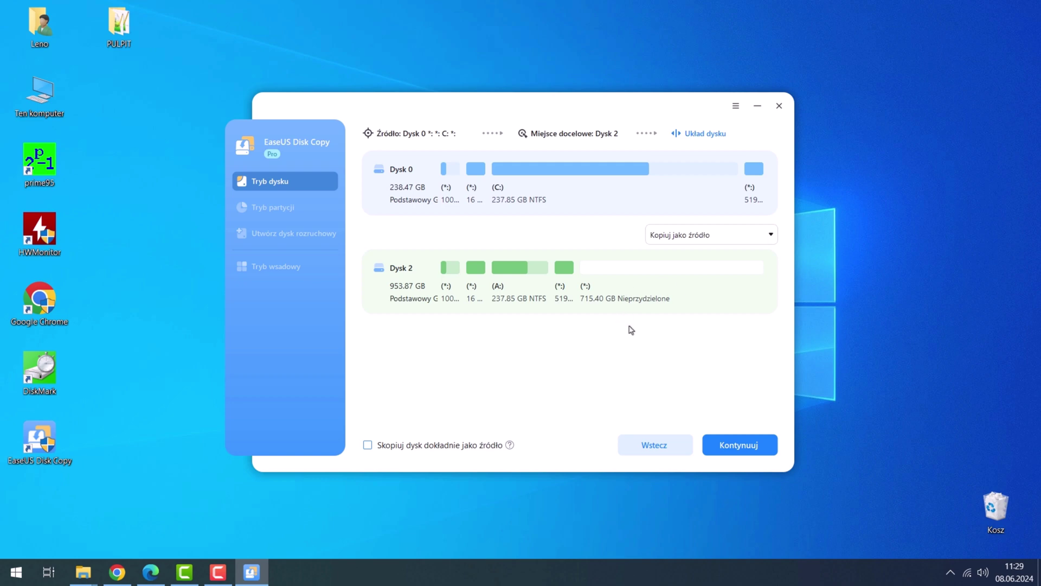
pyautogui.click(678, 238)
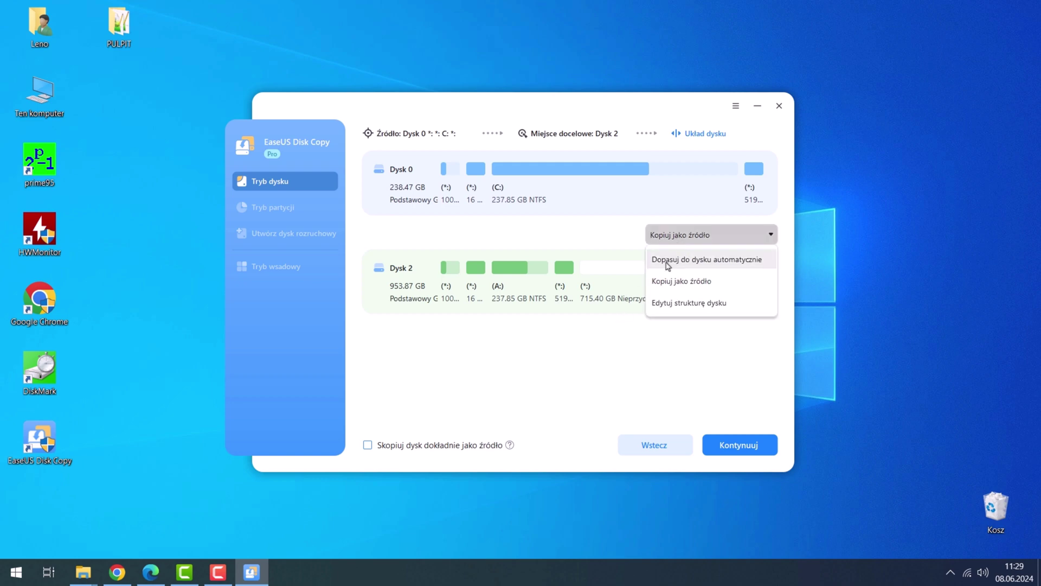
pyautogui.click(710, 260)
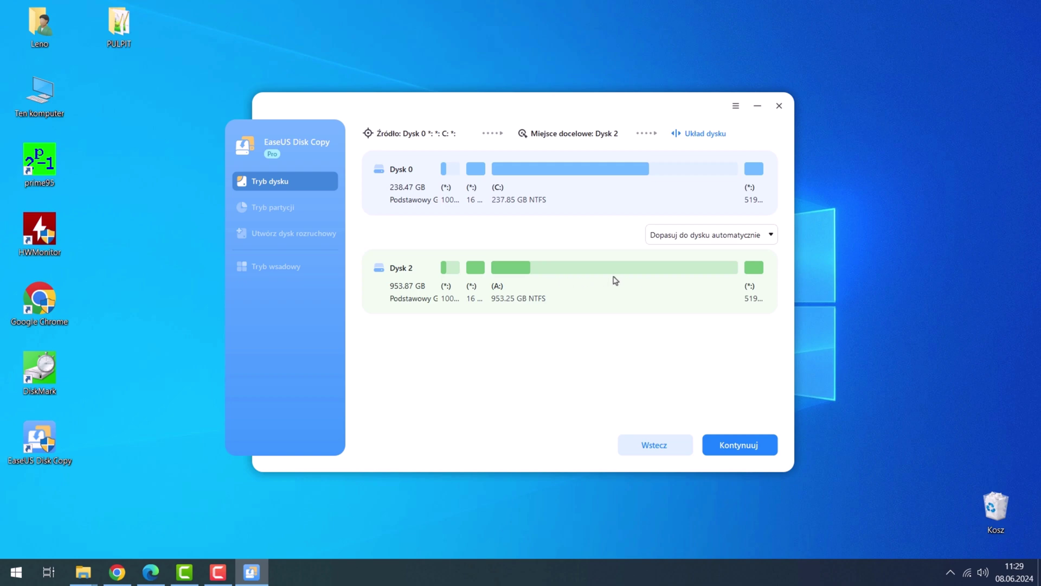
# Set the layout of Dysk 2 to "Edytuj strukturę dysku" and move the 519 MB partition to the end of the disk
pyautogui.click(725, 237)
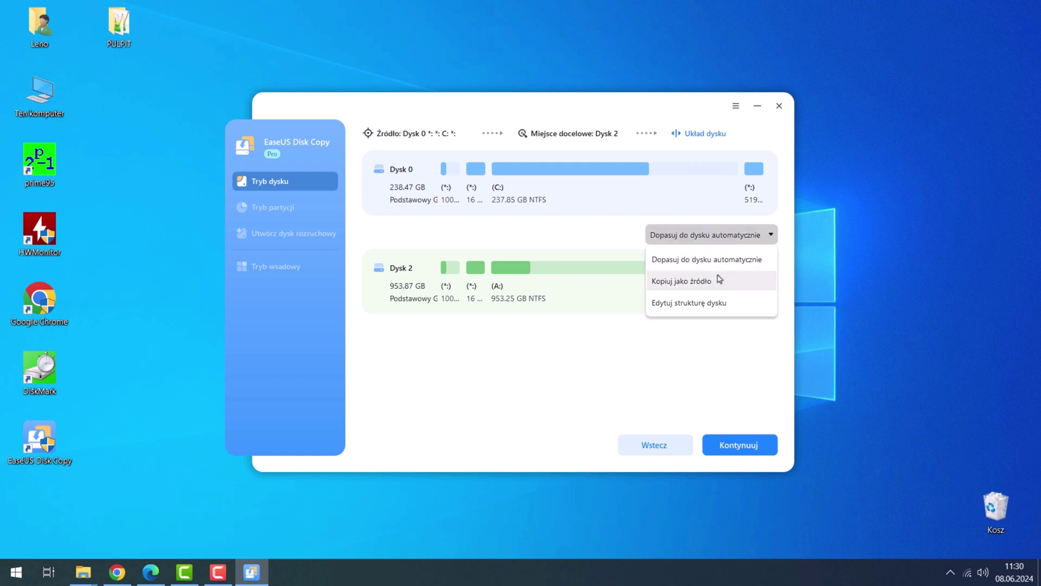
pyautogui.click(694, 303)
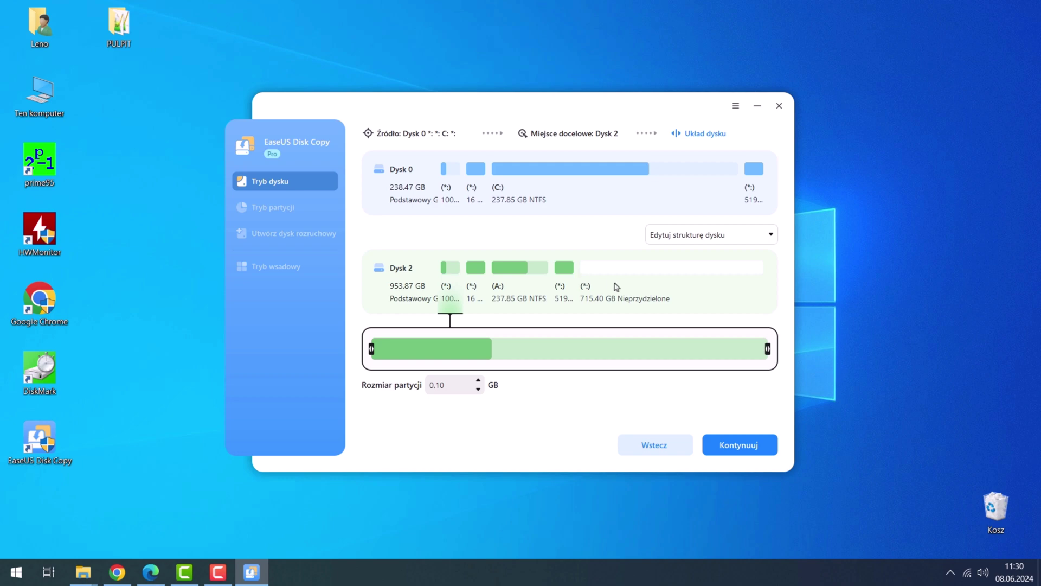
pyautogui.click(565, 268)
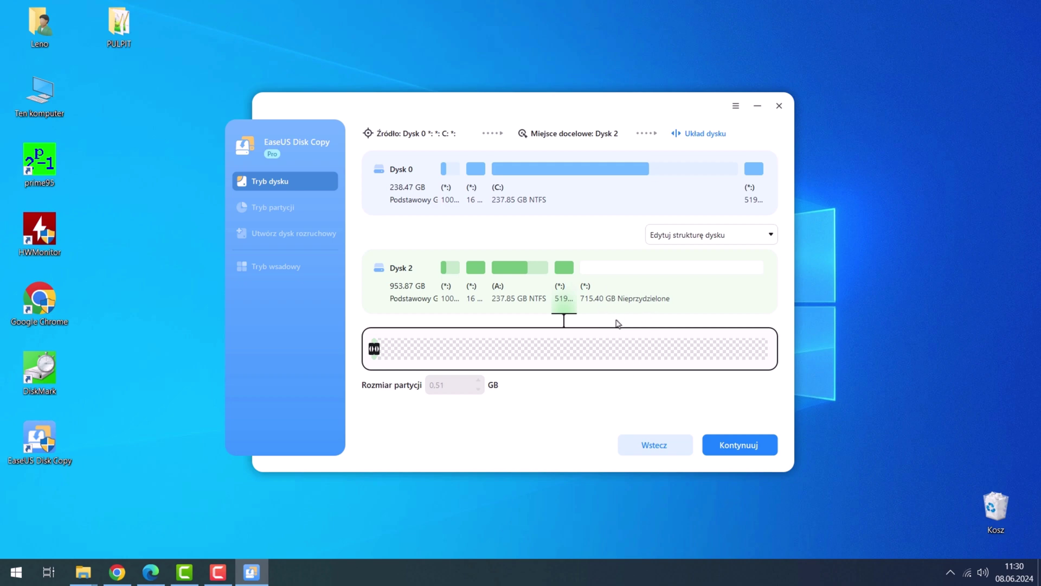
pyautogui.moveTo(378, 359); pyautogui.dragTo(762, 349)
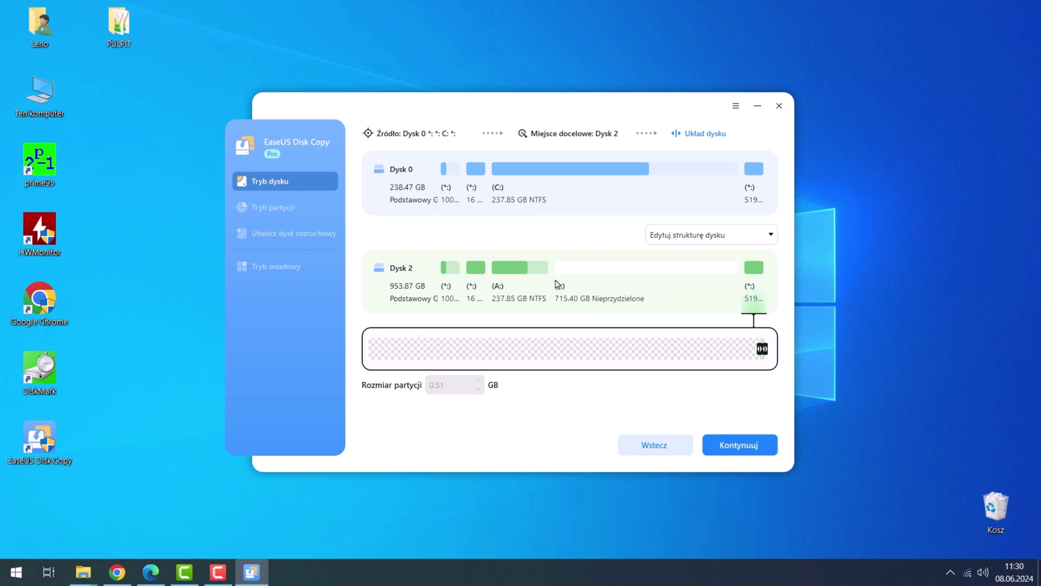
# Enlarge the A: partition on Dysk 2 to 953.25 GB so it fills all the unallocated space before the 519 MB partition
pyautogui.click(512, 275)
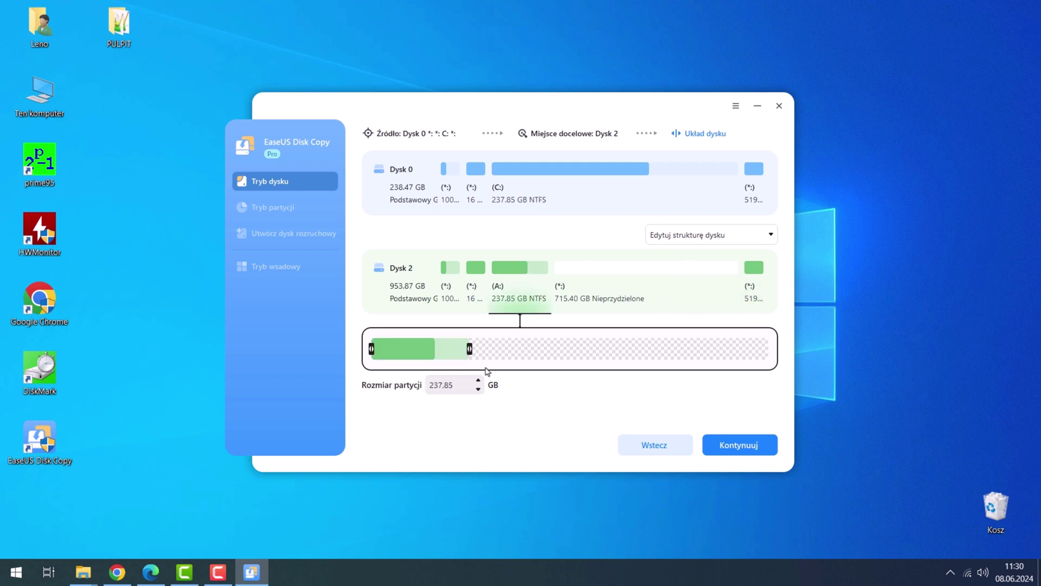
pyautogui.scroll(7, 479, 386)
pyautogui.moveTo(467, 348); pyautogui.dragTo(793, 353)
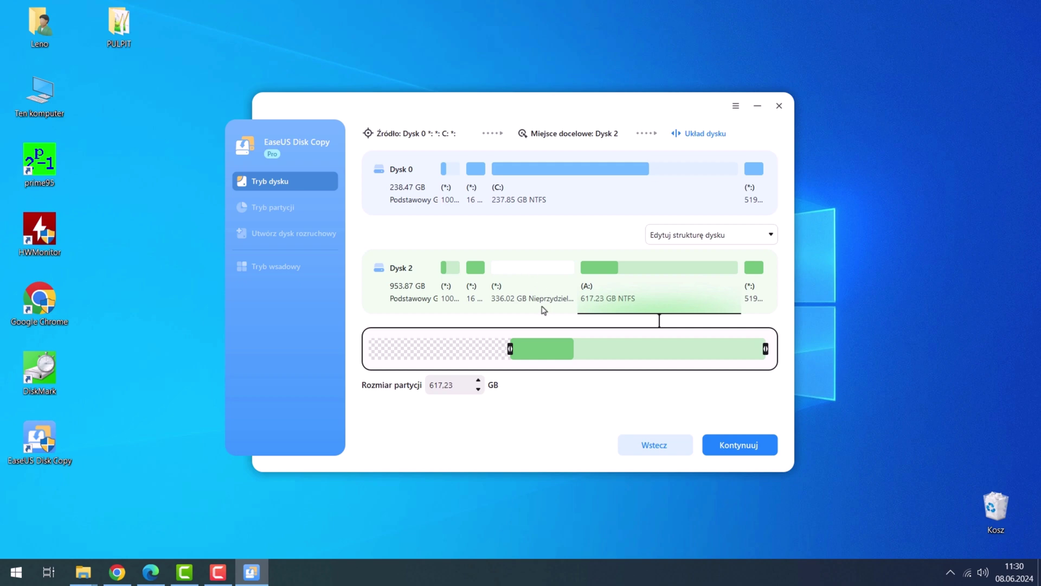
pyautogui.moveTo(523, 351); pyautogui.dragTo(371, 347)
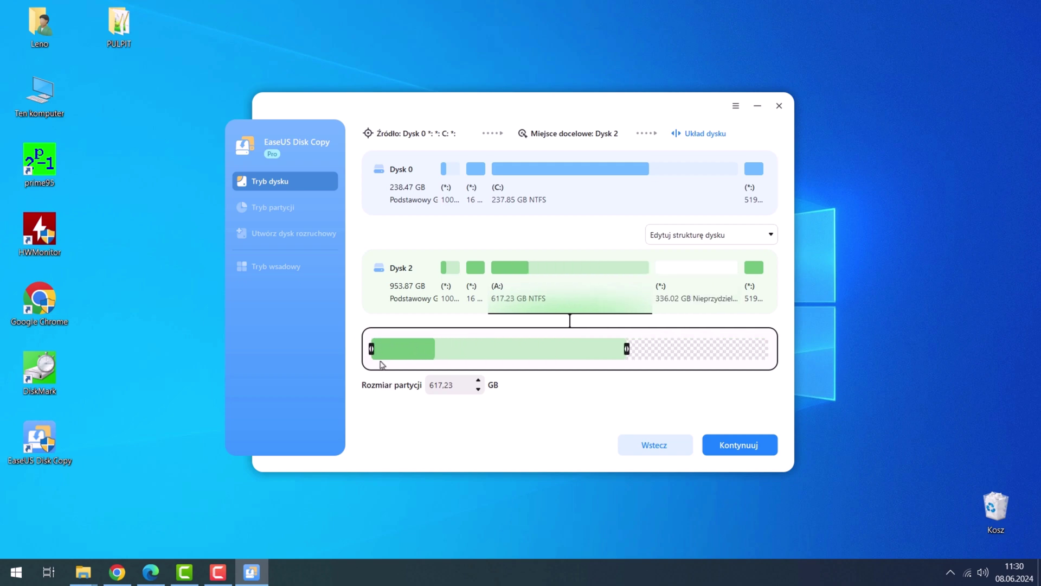
pyautogui.moveTo(624, 349); pyautogui.dragTo(766, 348)
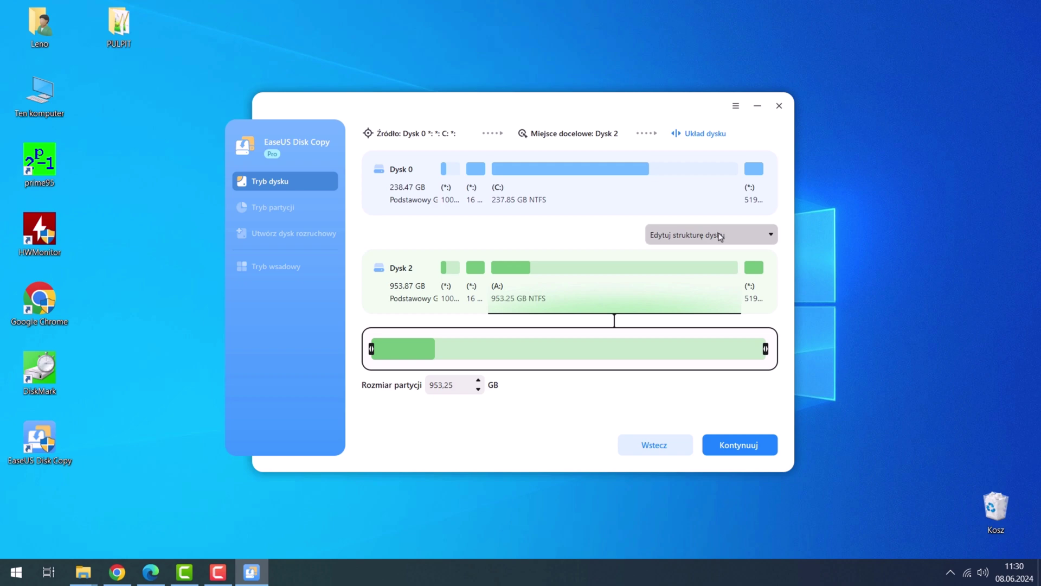
# Shrink the A: partition on Dysk 2 to about 611 GB and select the neighbouring 16 MB partition
pyautogui.moveTo(766, 348); pyautogui.dragTo(676, 350)
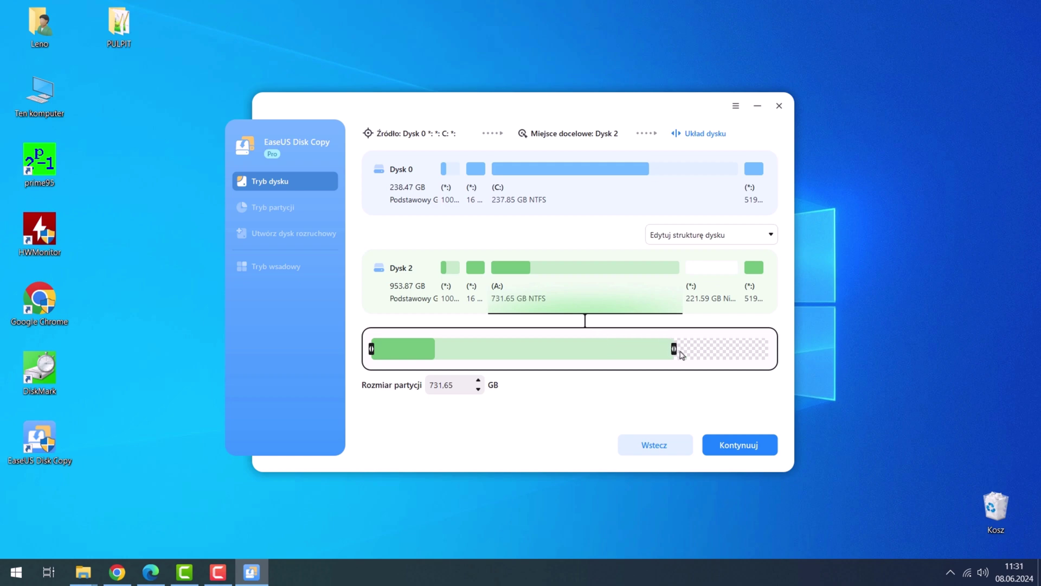
pyautogui.moveTo(661, 347); pyautogui.dragTo(622, 348)
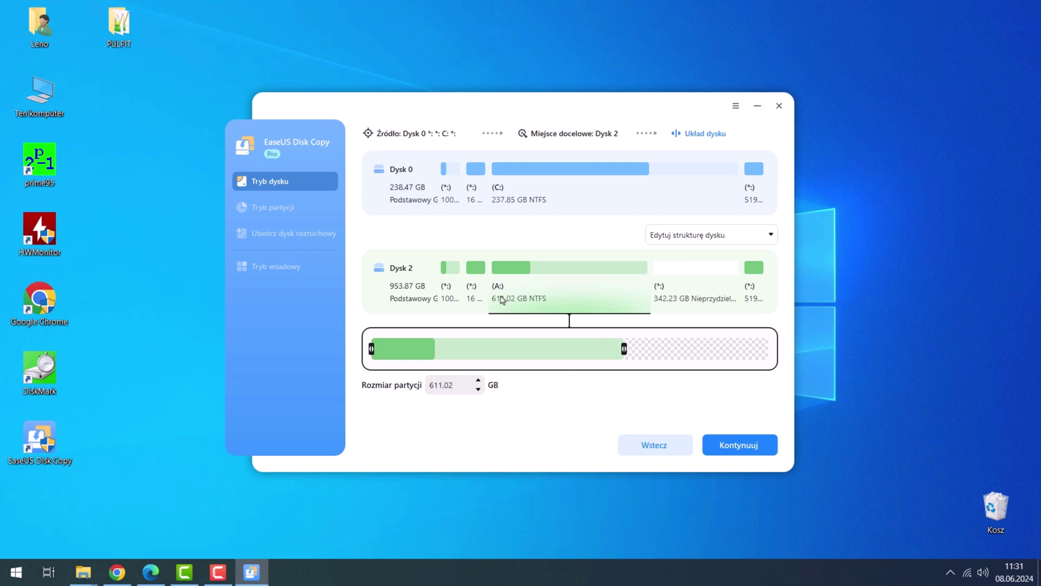
pyautogui.click(470, 277)
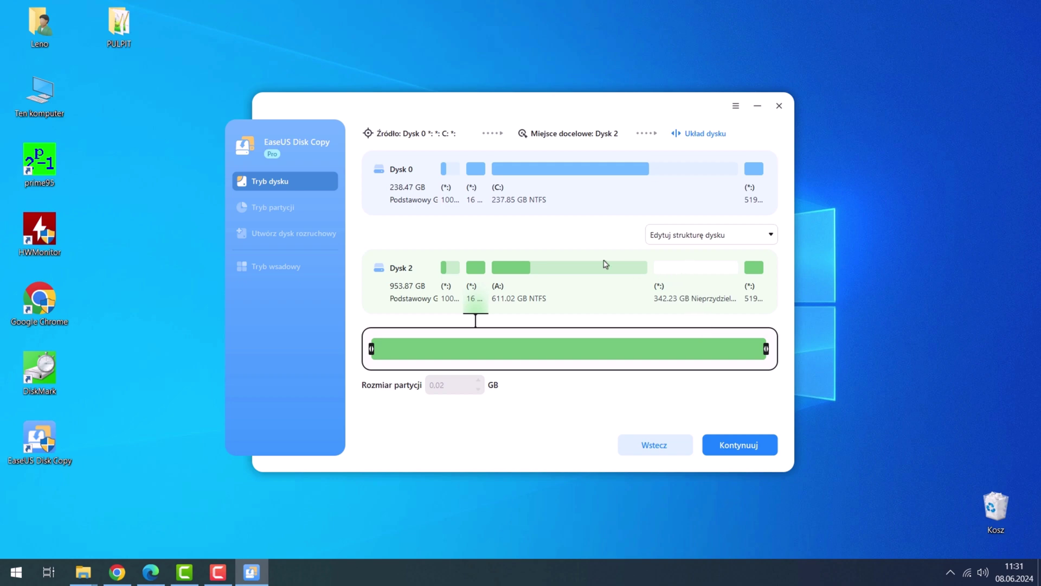
# Set the Dysk 2 layout to "Dopasuj do dysku automatycznie" and run the clone, declining to boot the system from the USB drive
pyautogui.click(705, 235)
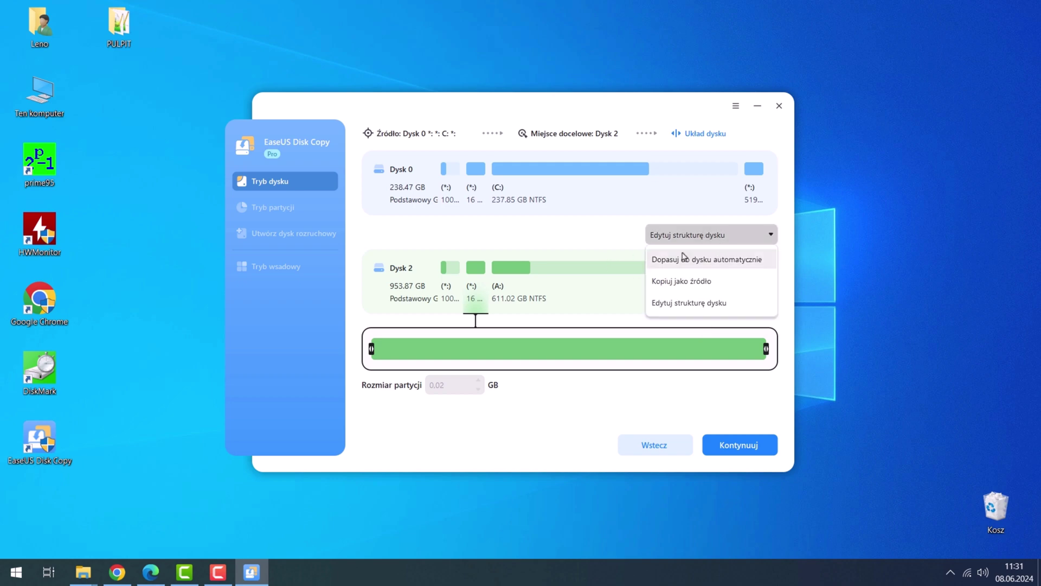
pyautogui.click(678, 265)
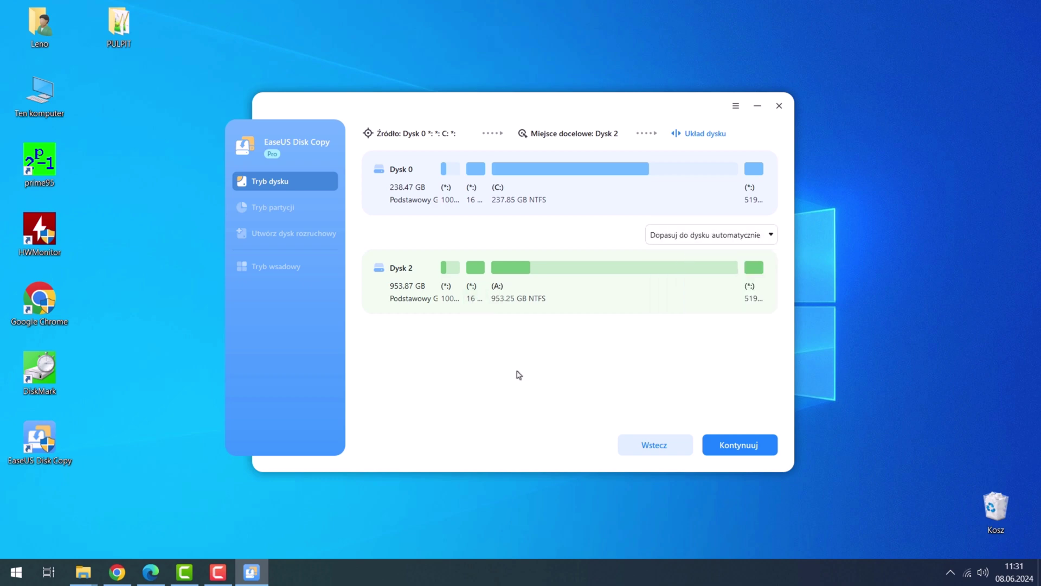
pyautogui.click(745, 442)
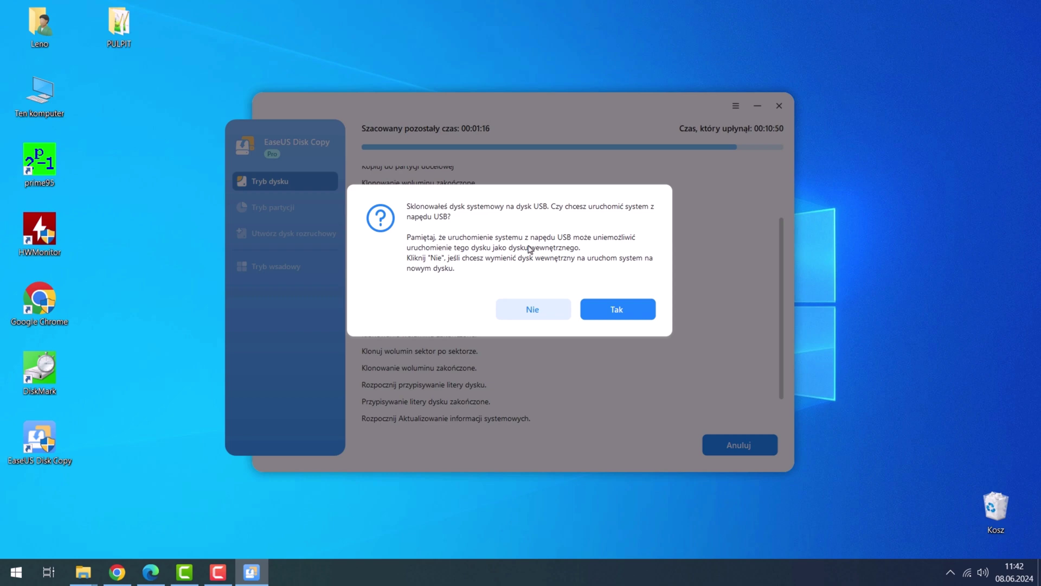
pyautogui.click(529, 319)
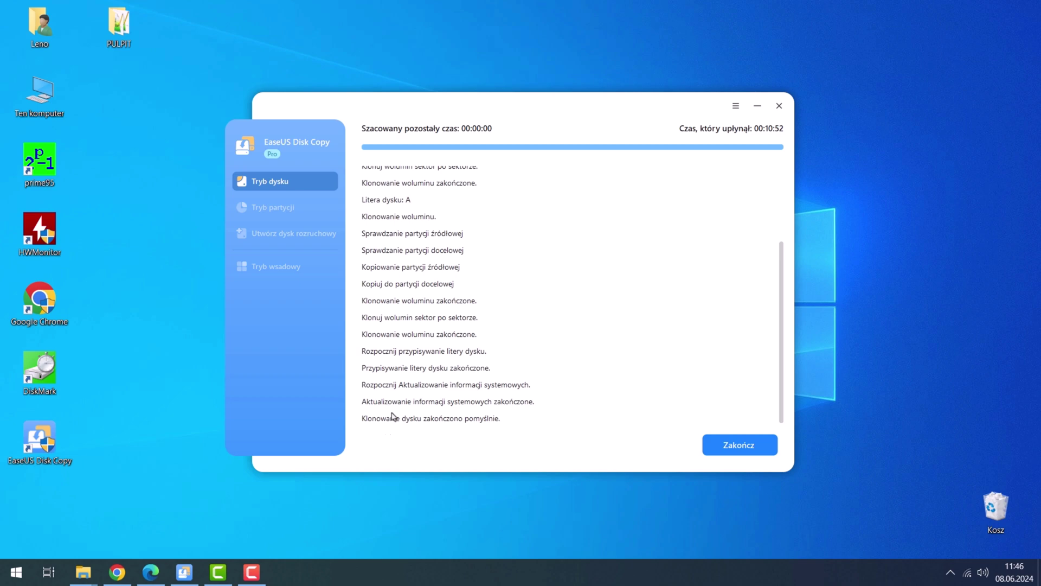
# Finish the cloning task and exit EaseUS Disk Copy, confirming the exit
pyautogui.click(740, 449)
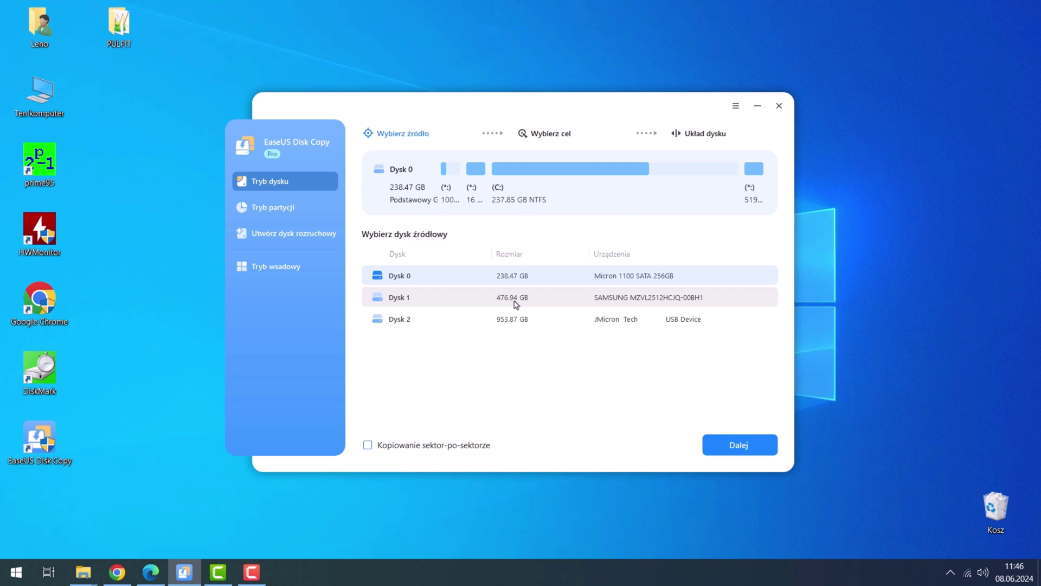
pyautogui.click(780, 106)
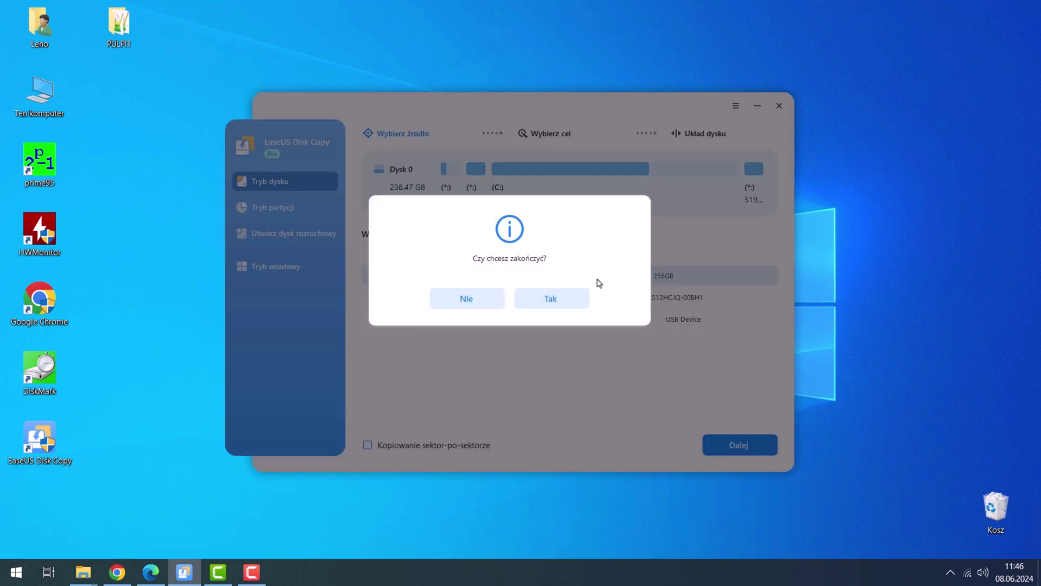
pyautogui.click(557, 301)
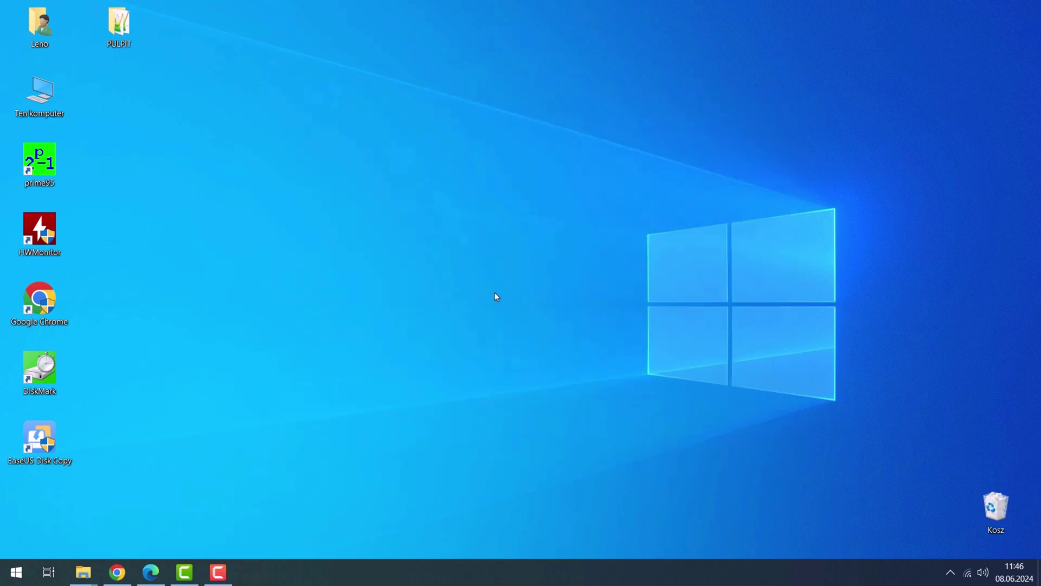
# Open the cloned drive A: from Ten komputer in File Explorer and move its window aside to make room for another
pyautogui.doubleClick(61, 115)
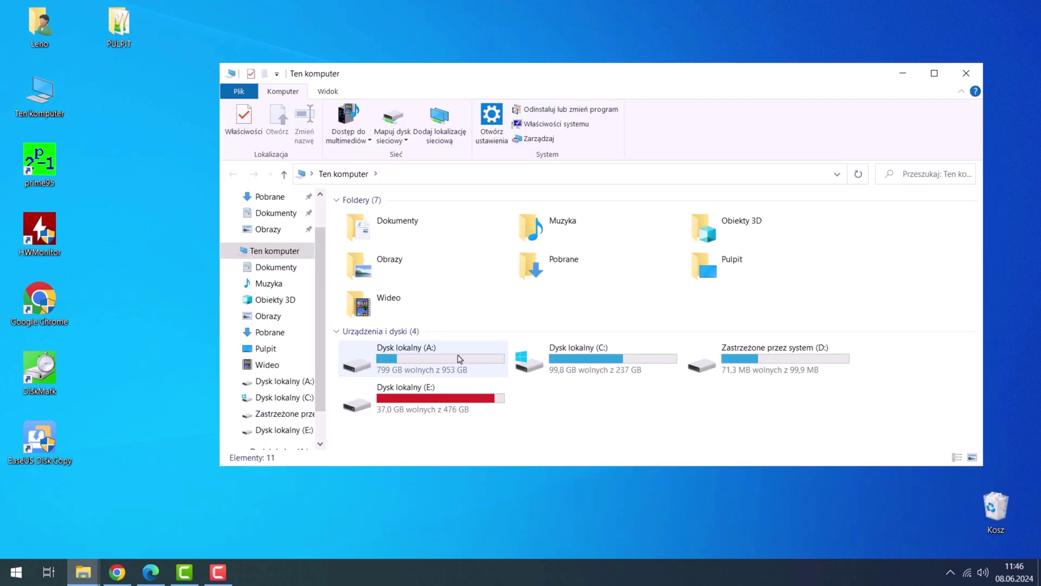
pyautogui.click(460, 358)
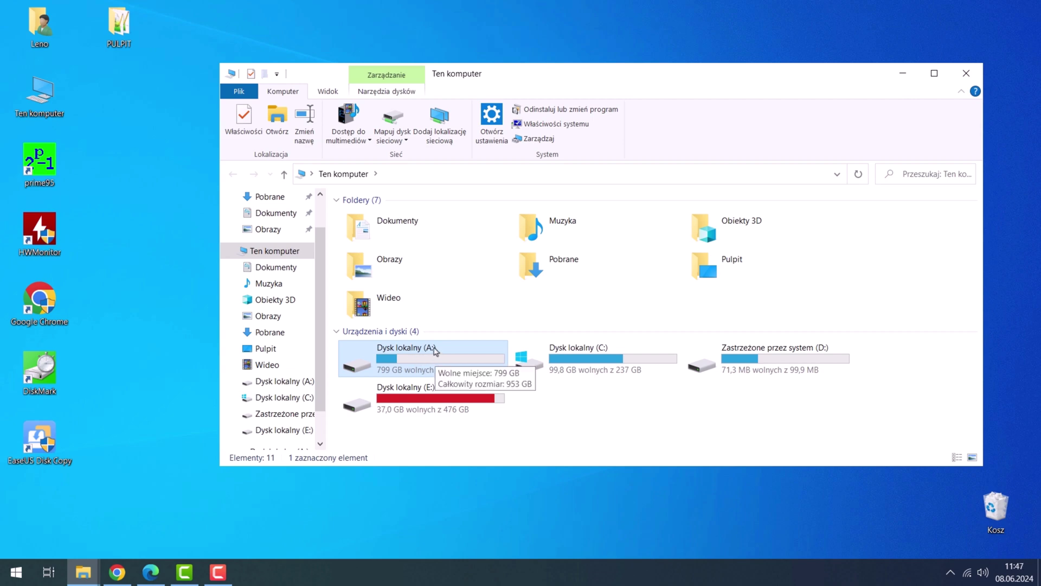
pyautogui.doubleClick(434, 352)
pyautogui.moveTo(613, 76); pyautogui.dragTo(761, 61)
pyautogui.moveTo(695, 64); pyautogui.dragTo(909, 85)
# Open drive C: in a second File Explorer window, narrow it and place it beside the A: window to compare their folders
pyautogui.doubleClick(30, 103)
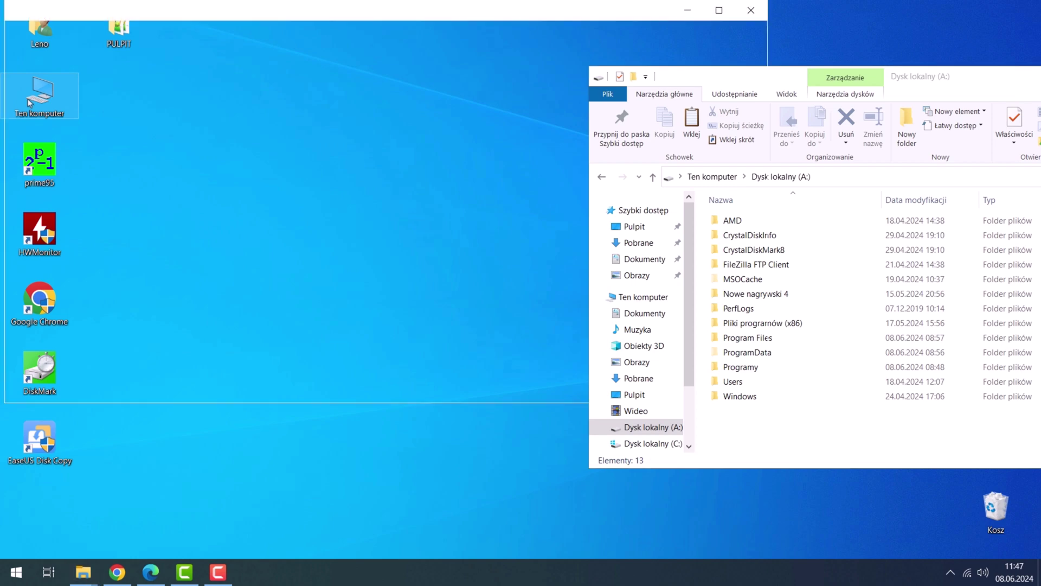
pyautogui.doubleClick(368, 293)
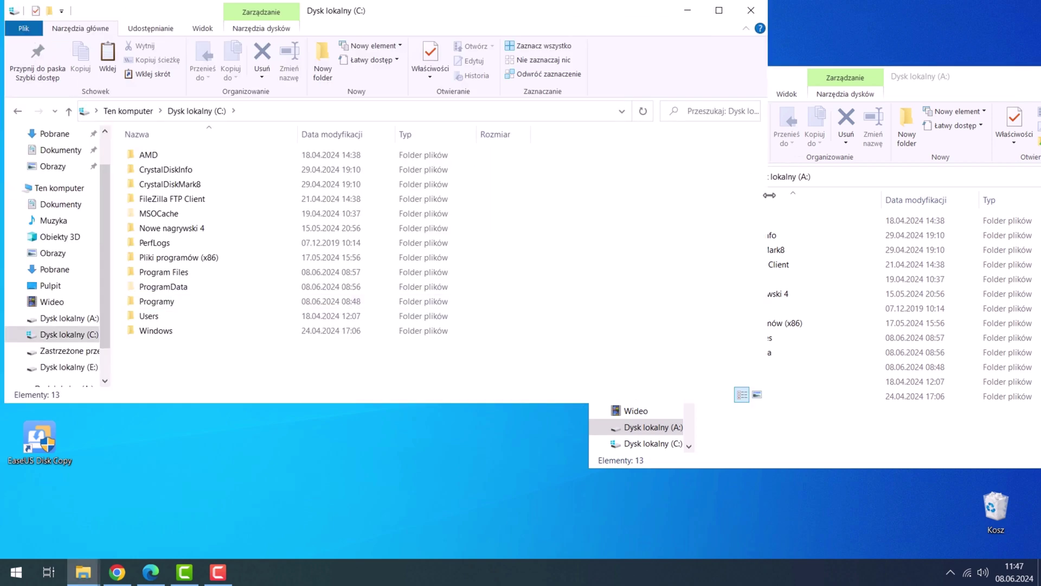
pyautogui.moveTo(769, 198); pyautogui.dragTo(559, 218)
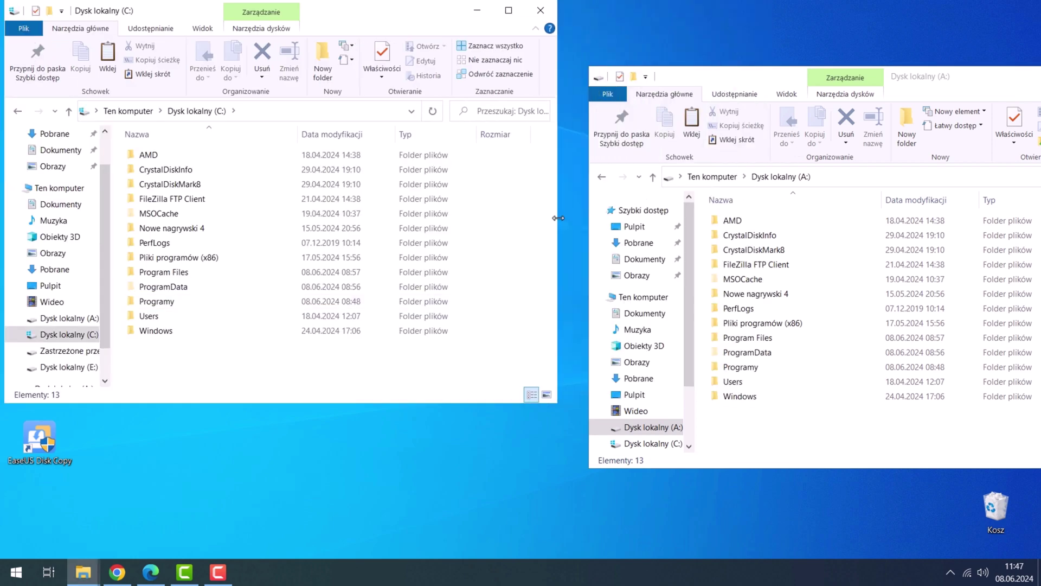
pyautogui.moveTo(236, 16); pyautogui.dragTo(239, 80)
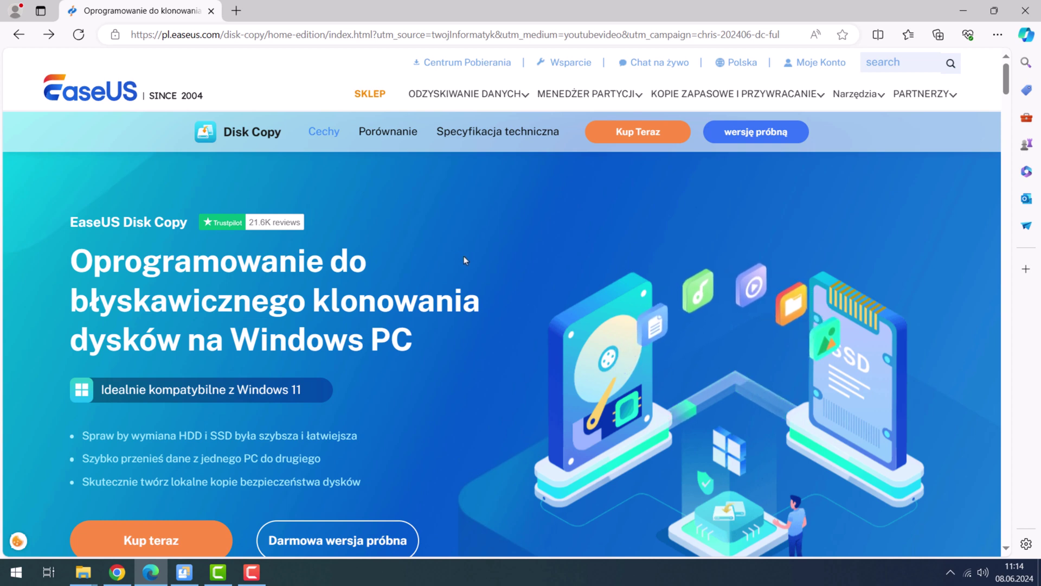
pyautogui.scroll(-2, 461, 259)
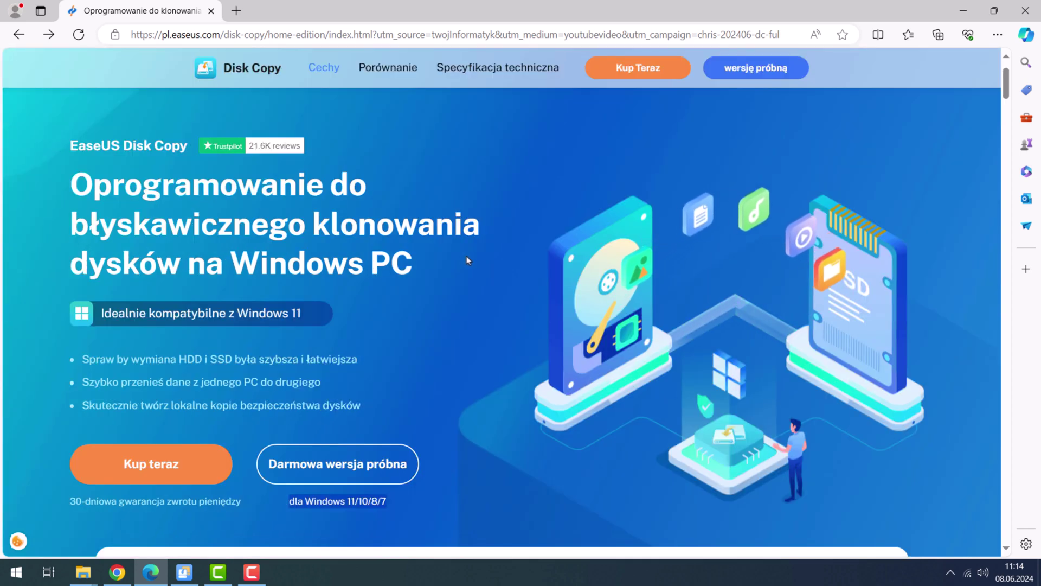